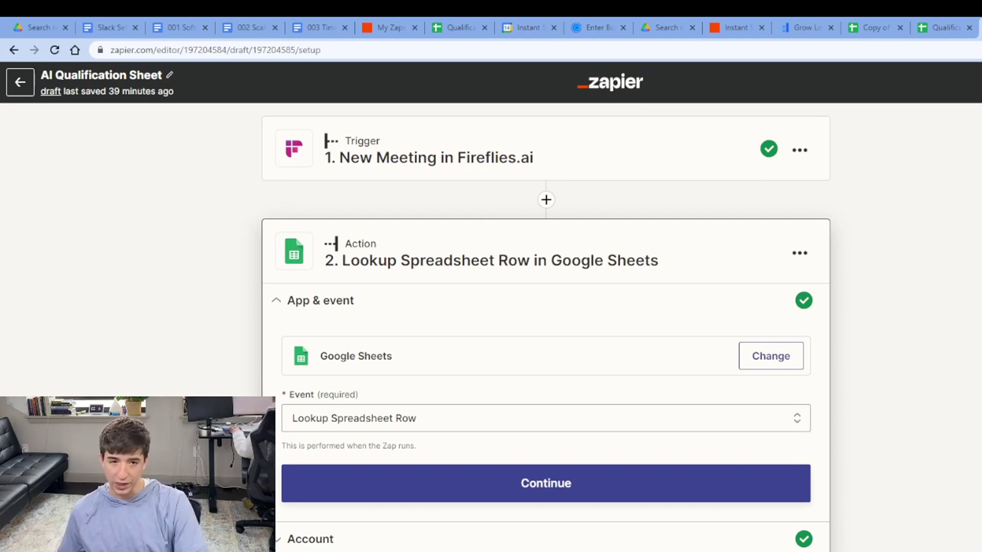
In Calendly, book the 12:00pm slot on Monday, June 19 for the IS | Roadmap Call
left_click(941, 28)
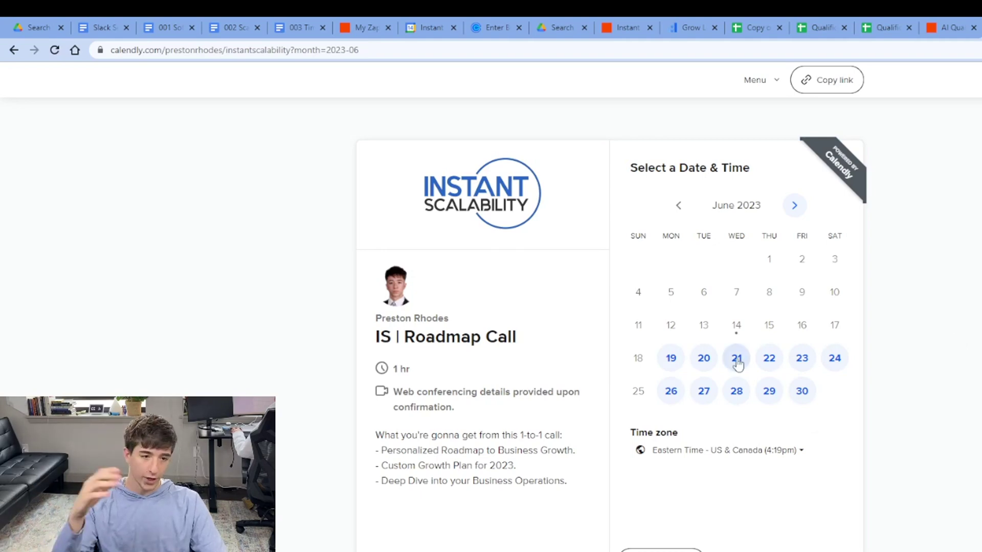
left_click(670, 364)
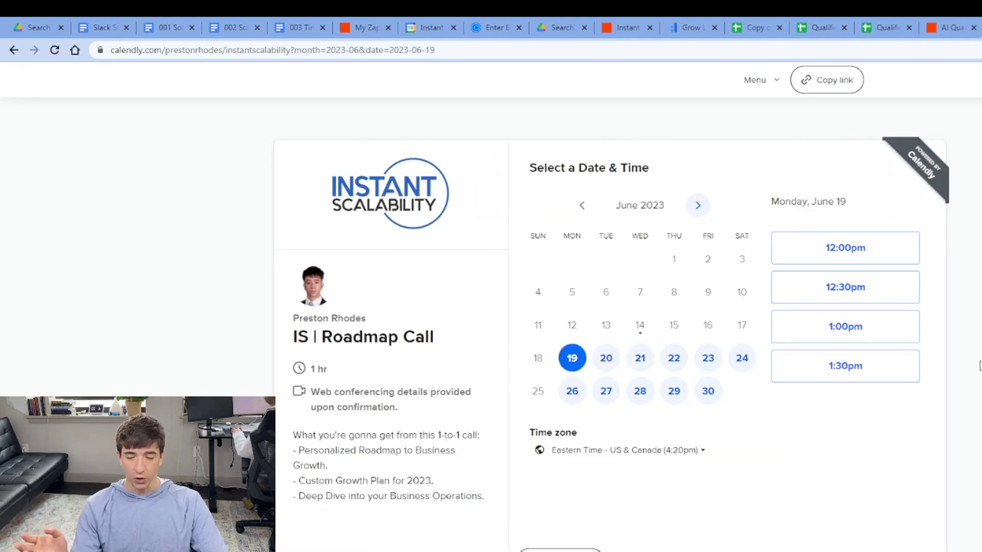
left_click(904, 250)
left_click(901, 262)
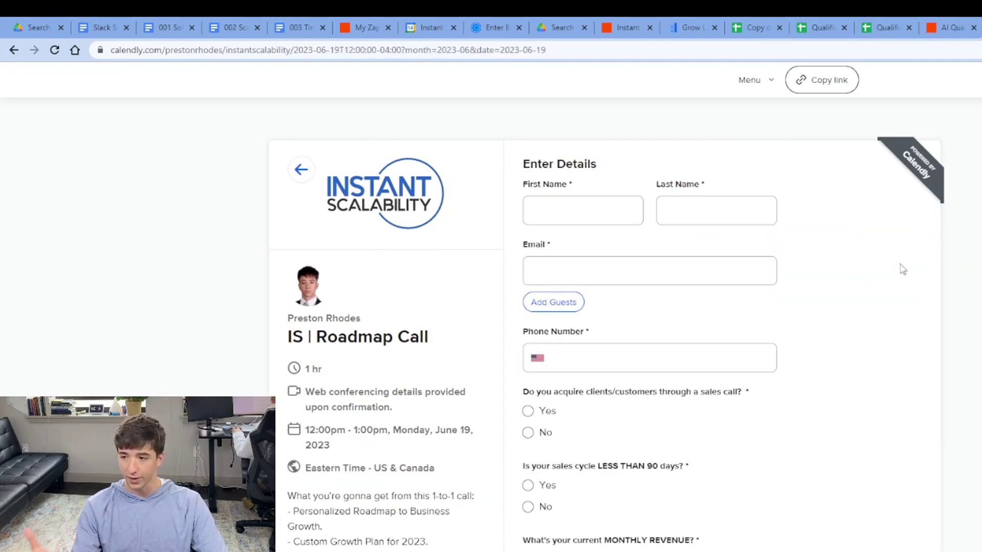
Step through the first name, email and phone fields, then bring up the Copy of Qualification sheet
scroll(899, 268, "down", 3)
scroll(827, 285, "up", 3)
left_click(574, 207)
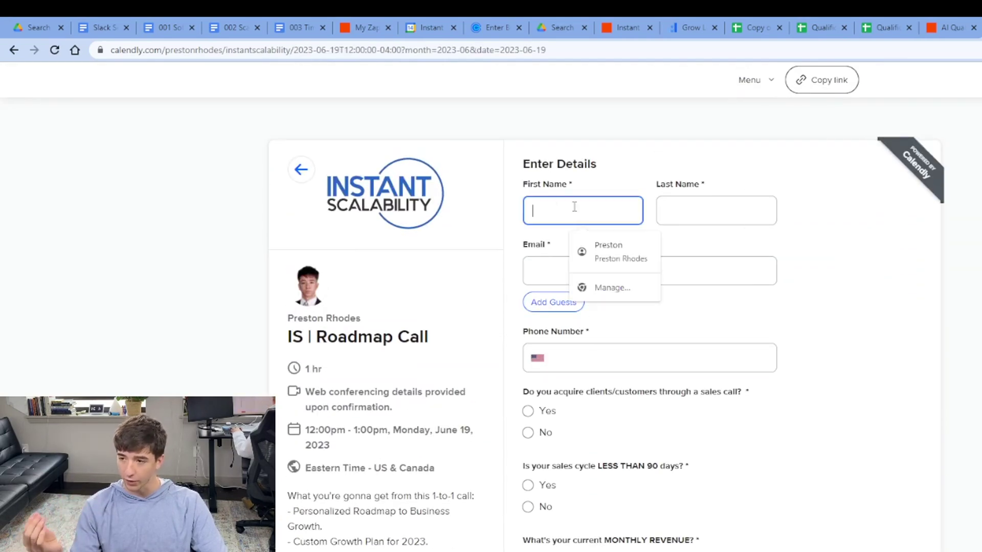
left_click(738, 263)
scroll(603, 259, "down", 1)
left_click(578, 297)
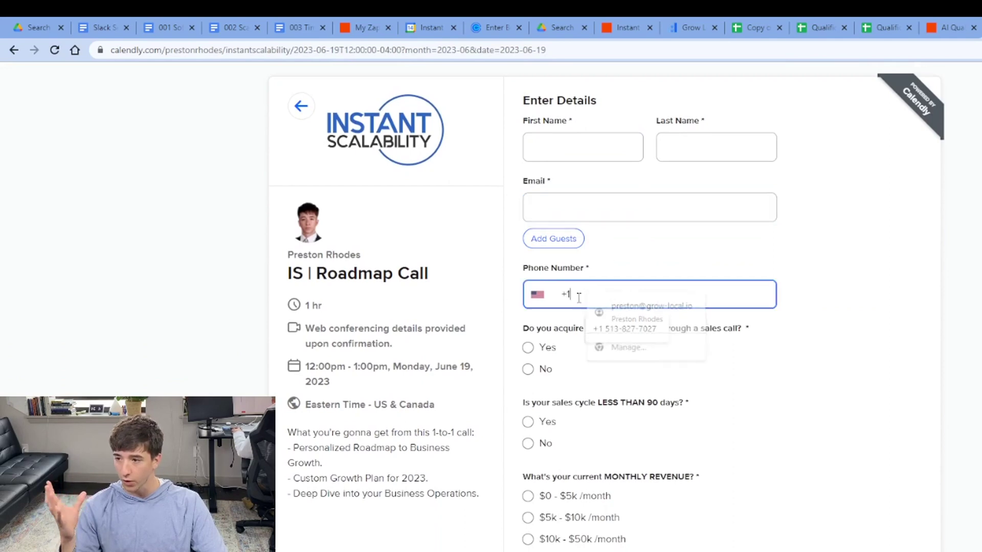
scroll(579, 298, "down", 2)
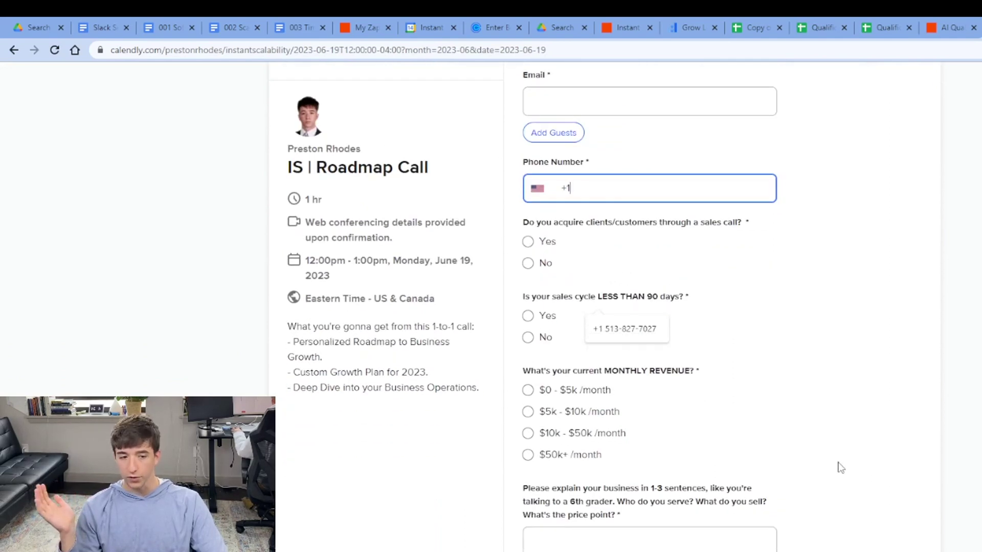
left_click(603, 473)
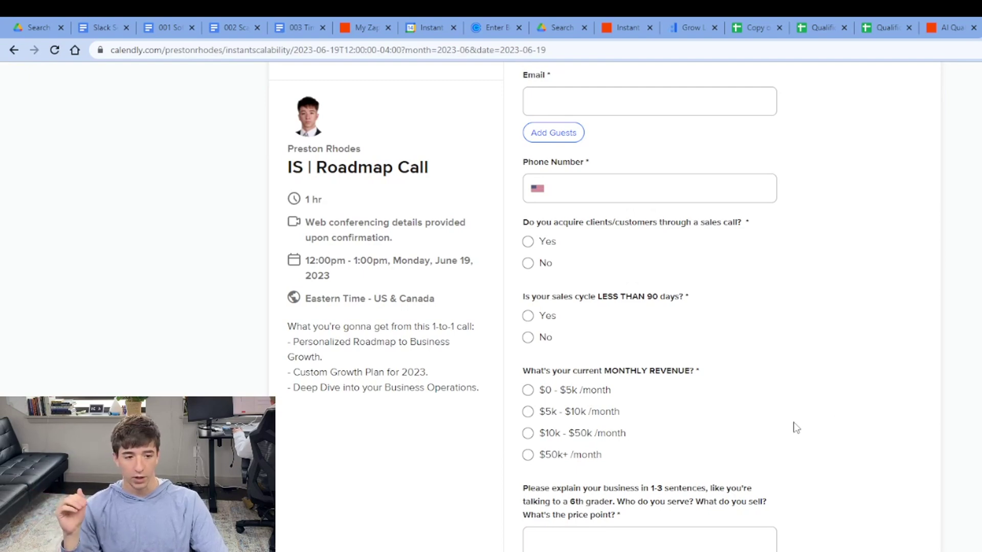
scroll(767, 444, "up", 3)
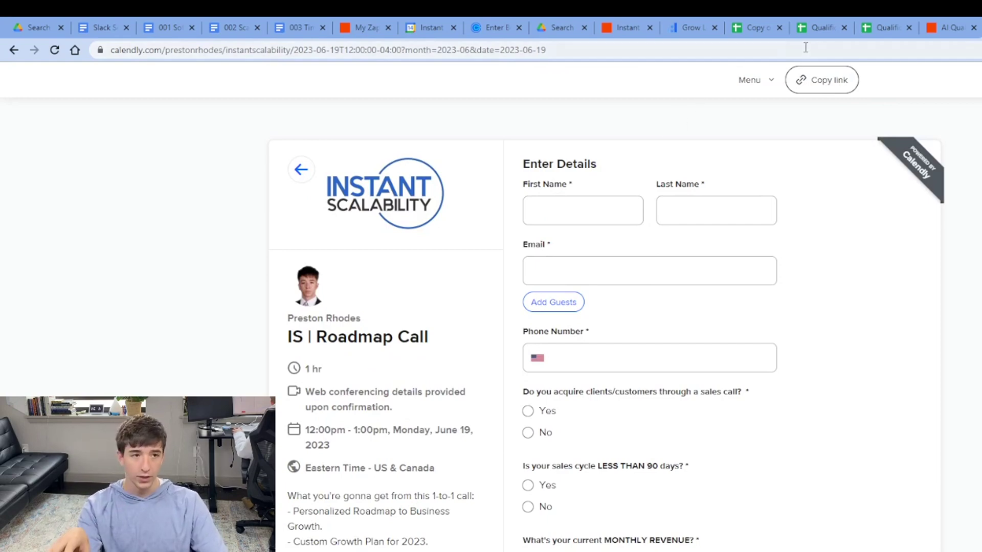
left_click(745, 30)
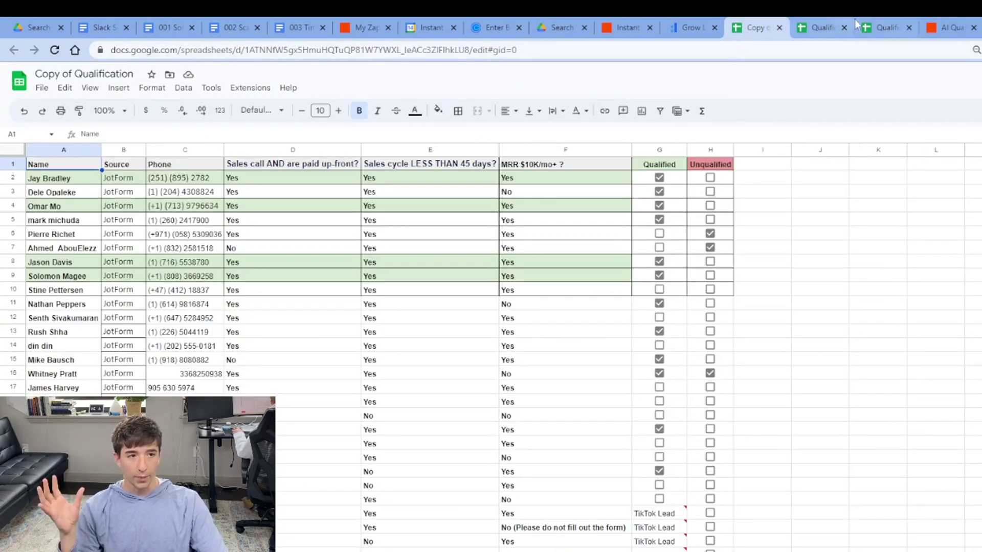
Switch to the Qualification sheet and select row 2's details from Name to Explain Biz
left_click(882, 28)
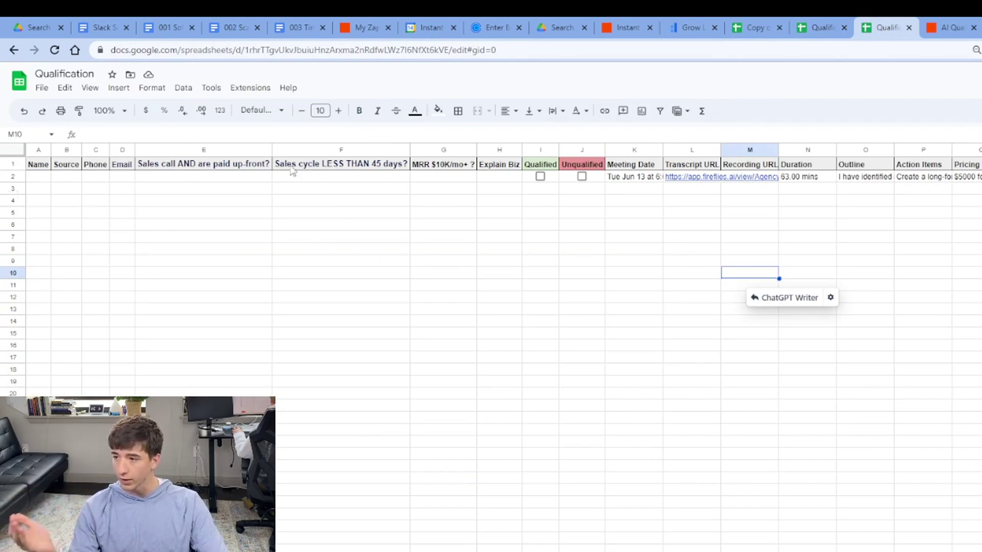
left_click_drag(493, 180, 41, 183)
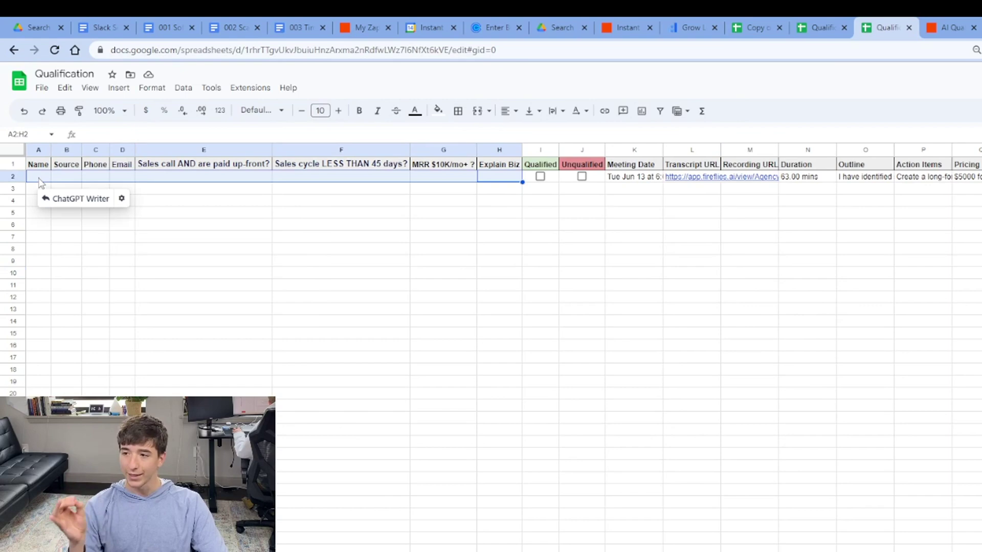
Toggle row 2's Qualified and Unqualified boxes, ending with I2 ticked and J2 unticked
left_click(541, 178)
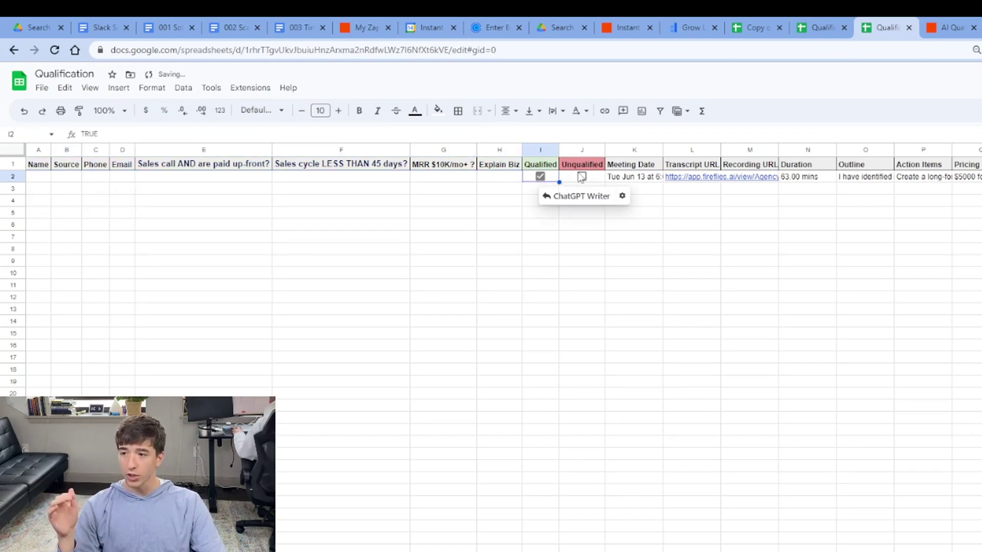
left_click(582, 177)
left_click(540, 177)
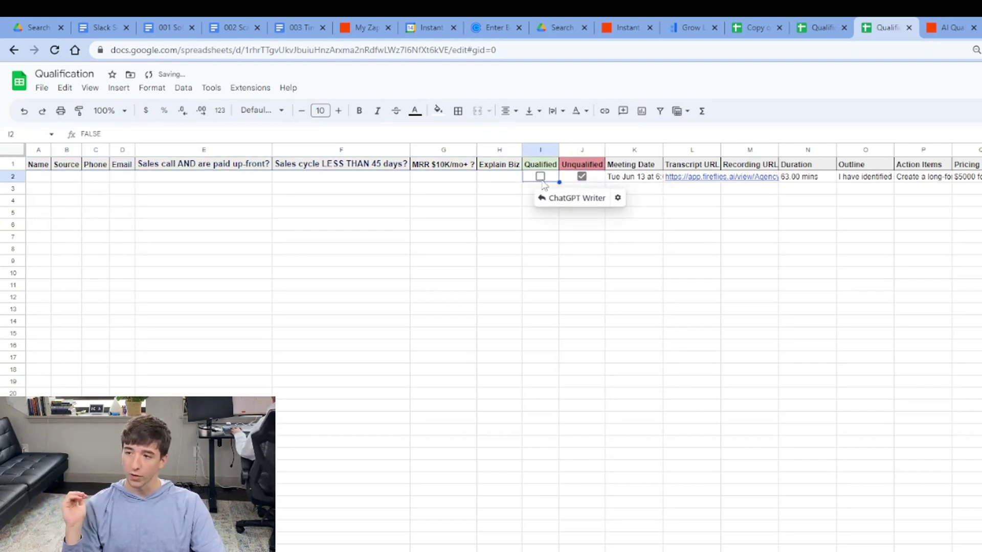
left_click(580, 179)
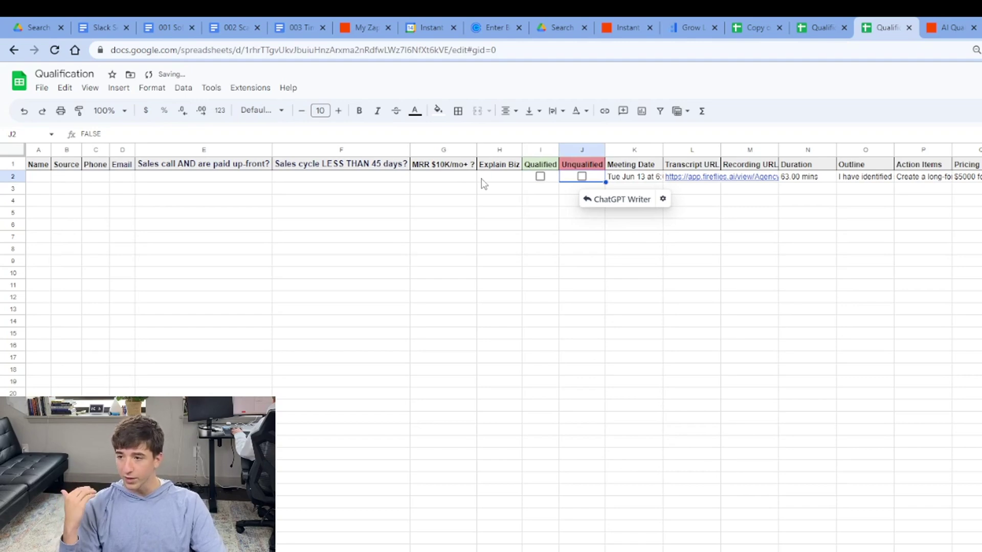
left_click(457, 178)
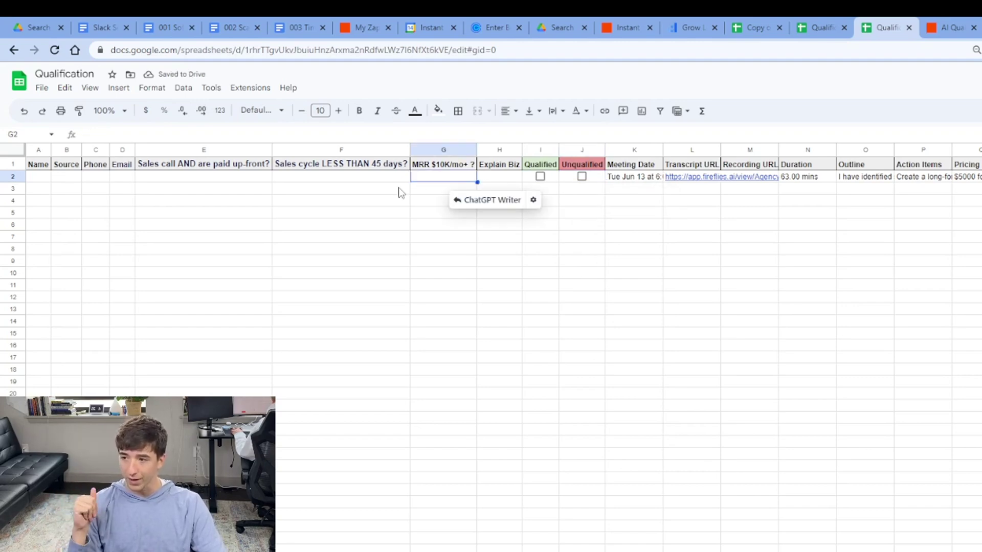
left_click(383, 179)
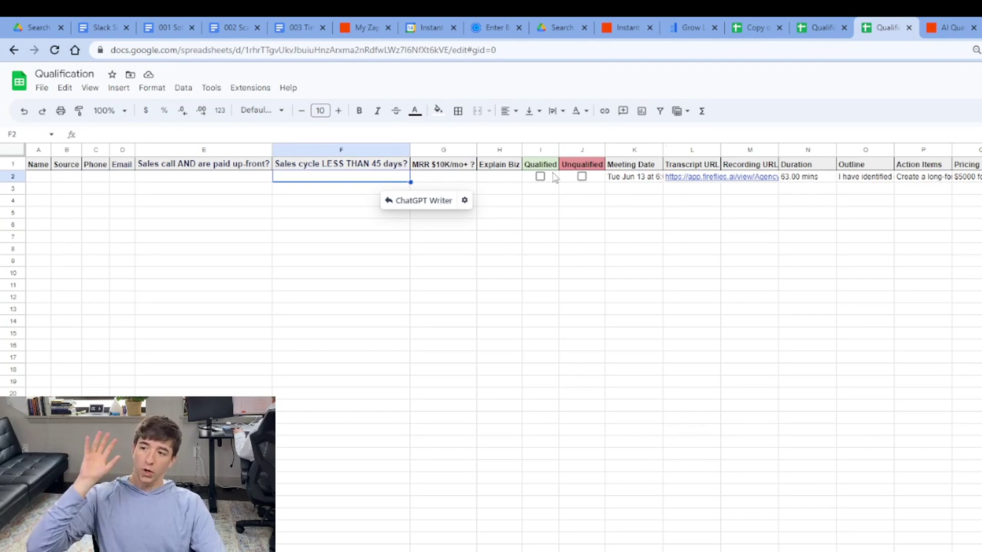
left_click(584, 177)
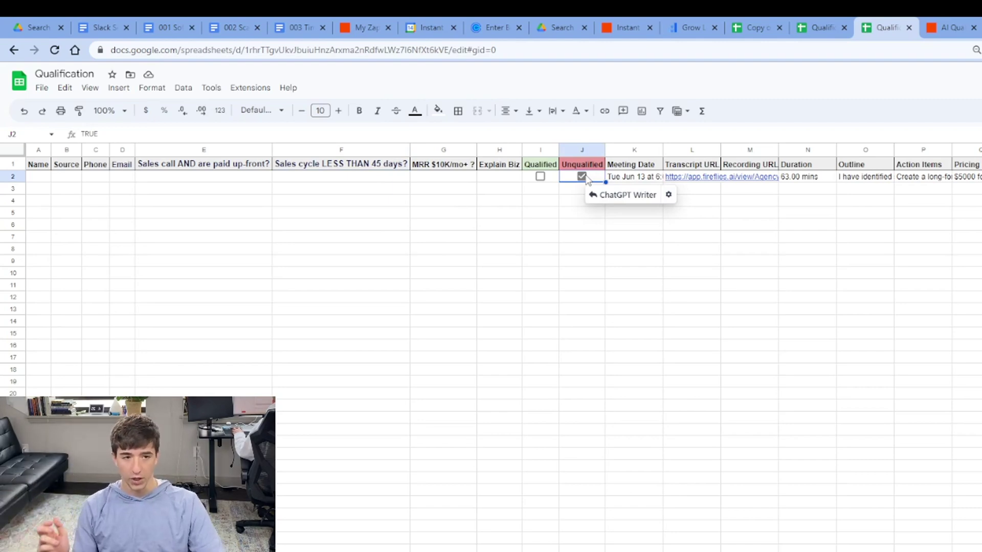
left_click(583, 177)
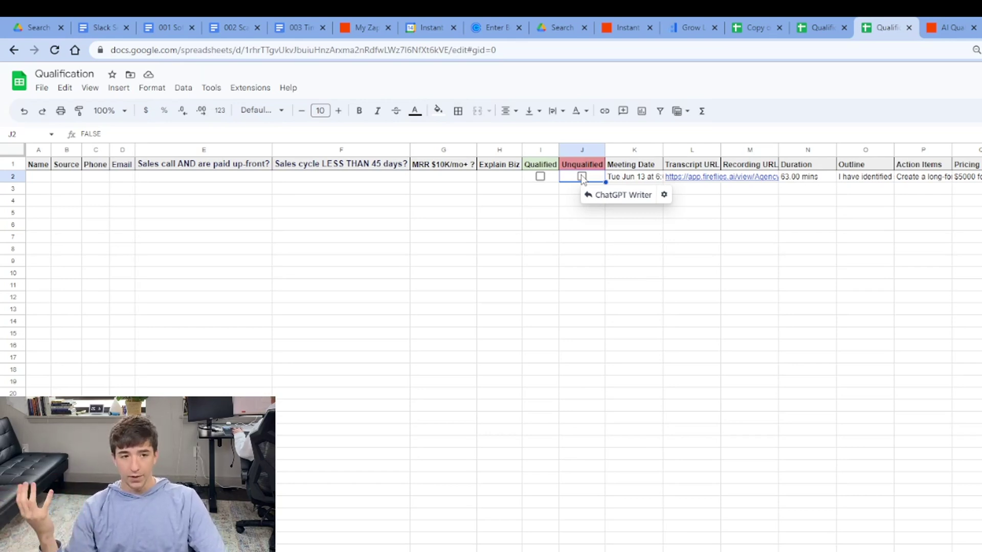
left_click(540, 177)
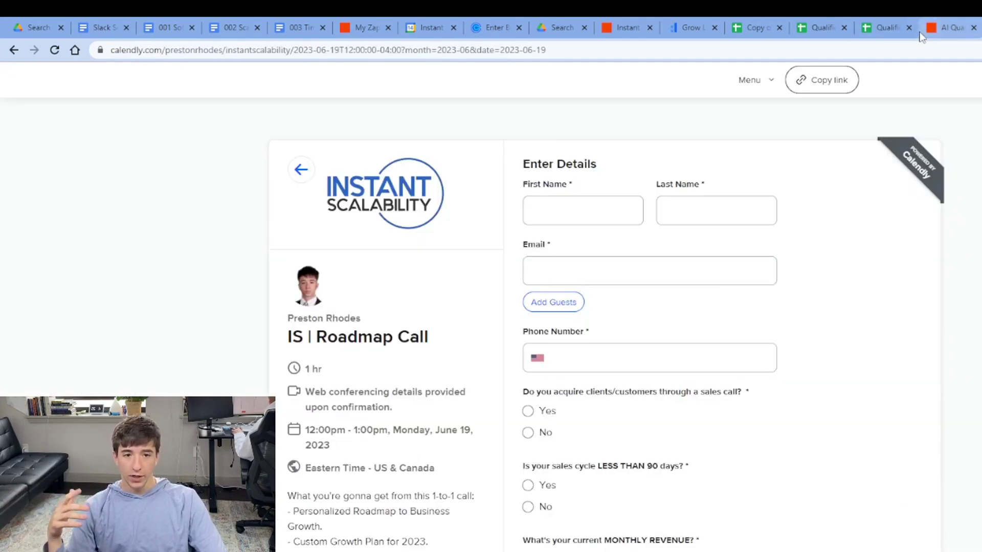
Return to the Qualification sheet and review meeting columns I–N, selecting cells K5 and K3
left_click(860, 24)
left_click(710, 215)
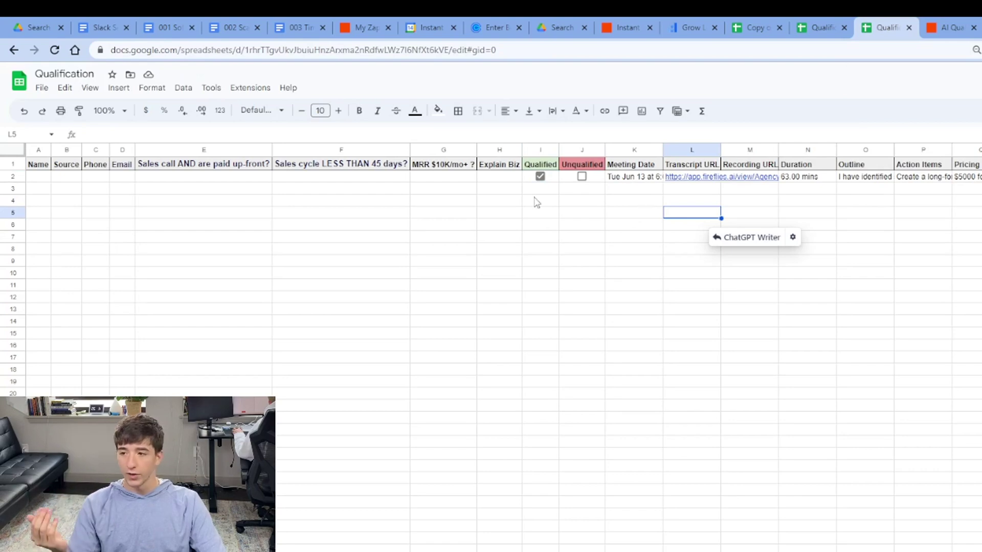
left_click_drag(539, 190, 846, 209)
left_click(610, 215)
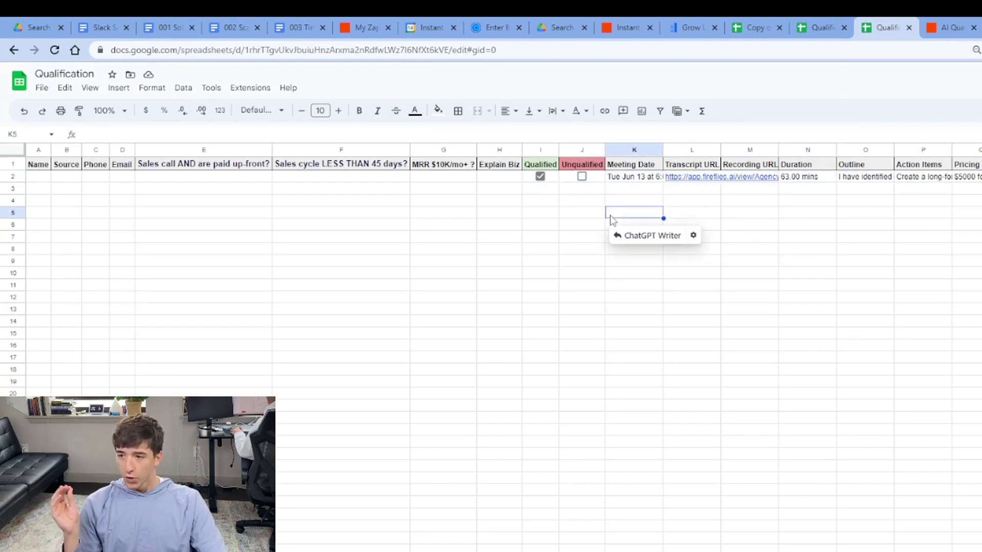
left_click(640, 193)
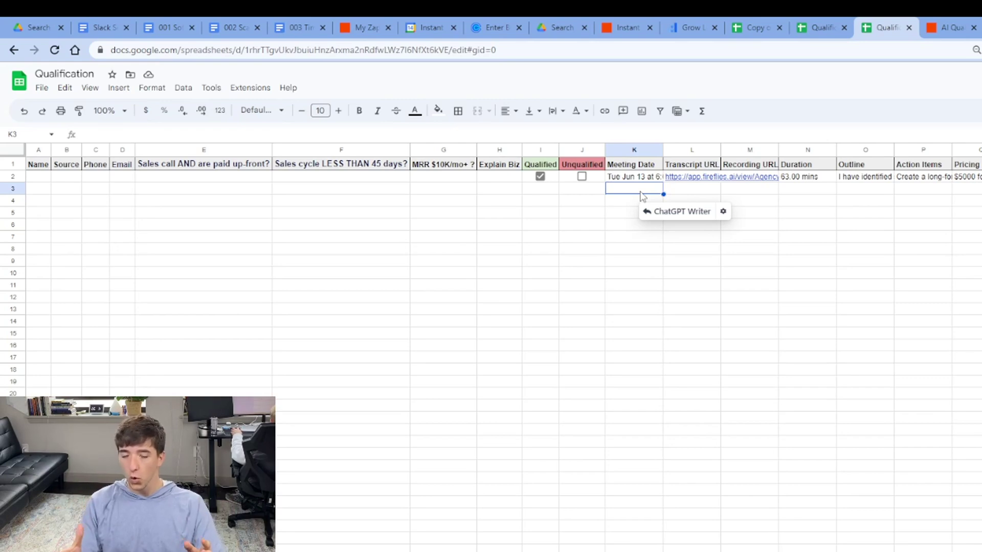
Back in the zap, expand the lookup step: Email column matched against the attendee email
left_click(930, 30)
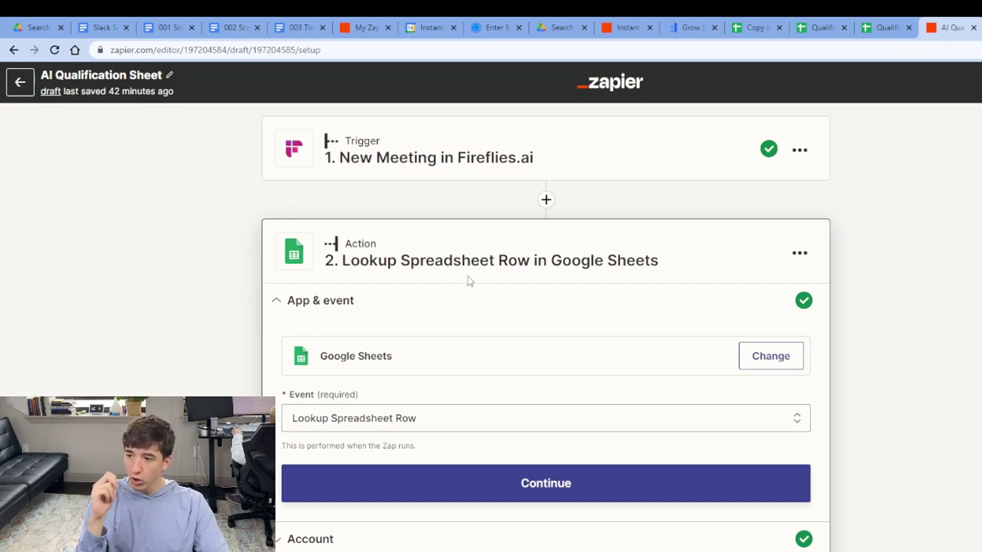
scroll(578, 302, "down", 4)
left_click(484, 381)
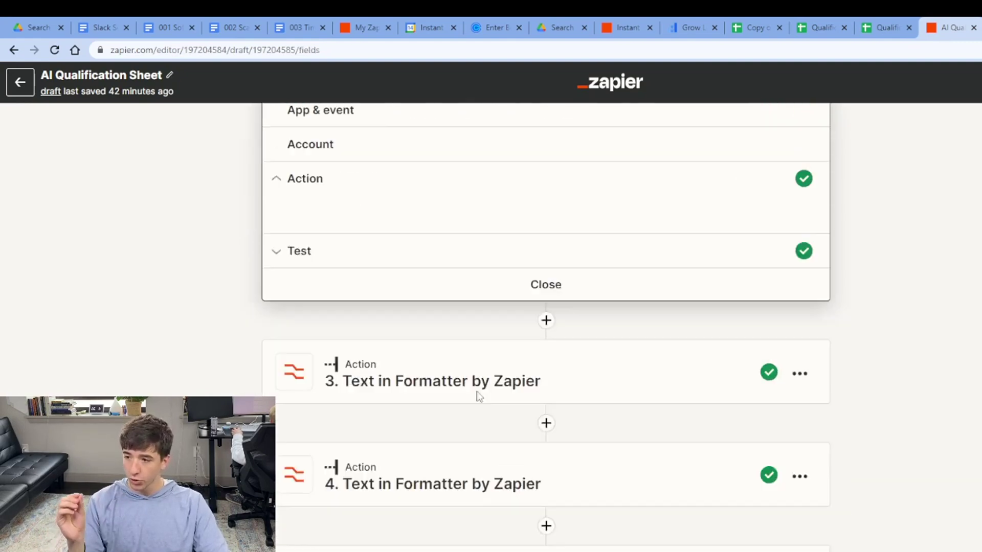
scroll(495, 350, "down", 4)
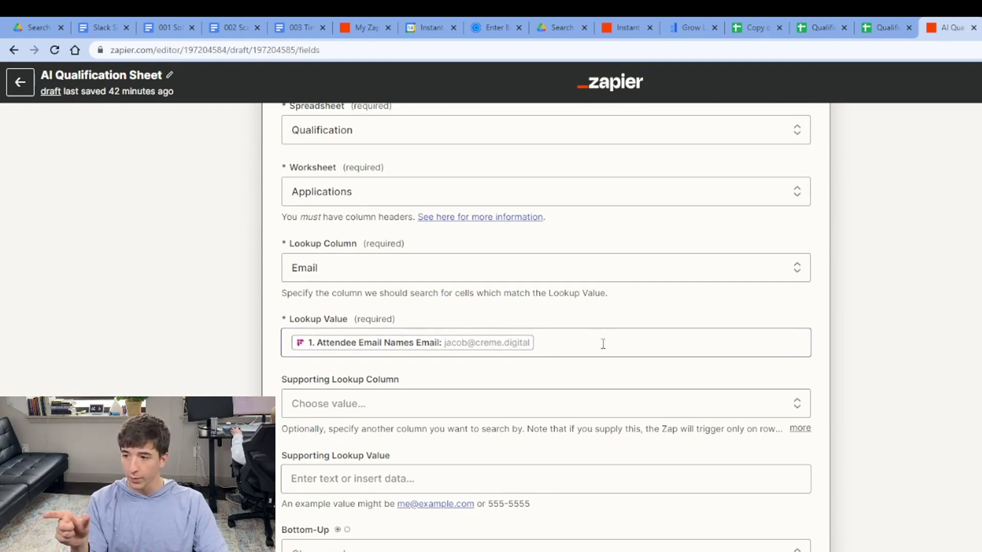
left_click(896, 22)
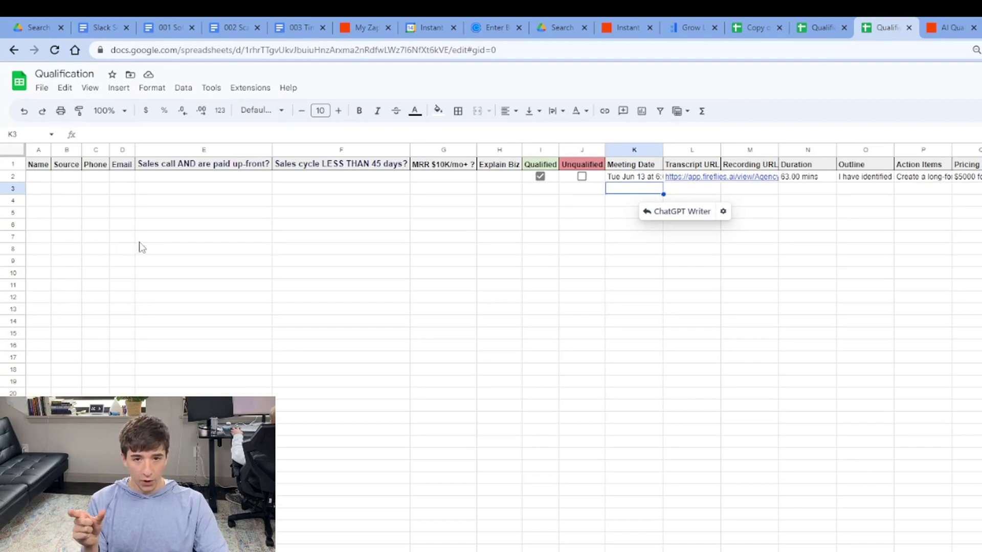
left_click(128, 178)
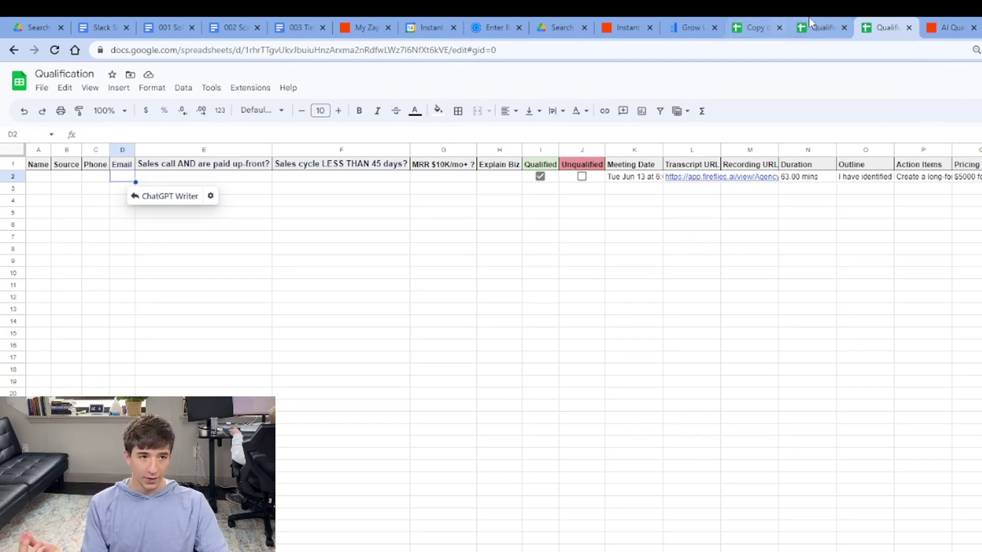
left_click(944, 19)
Open step 3's Text formatter to view its Remove HTML Tags transform on the Outline
scroll(421, 313, "up", 7)
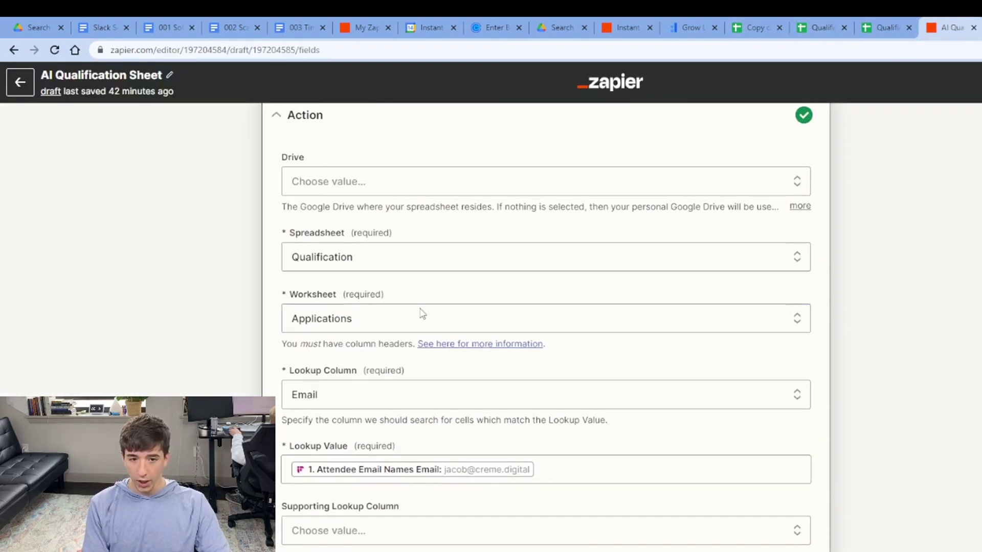
scroll(358, 264, "down", 10)
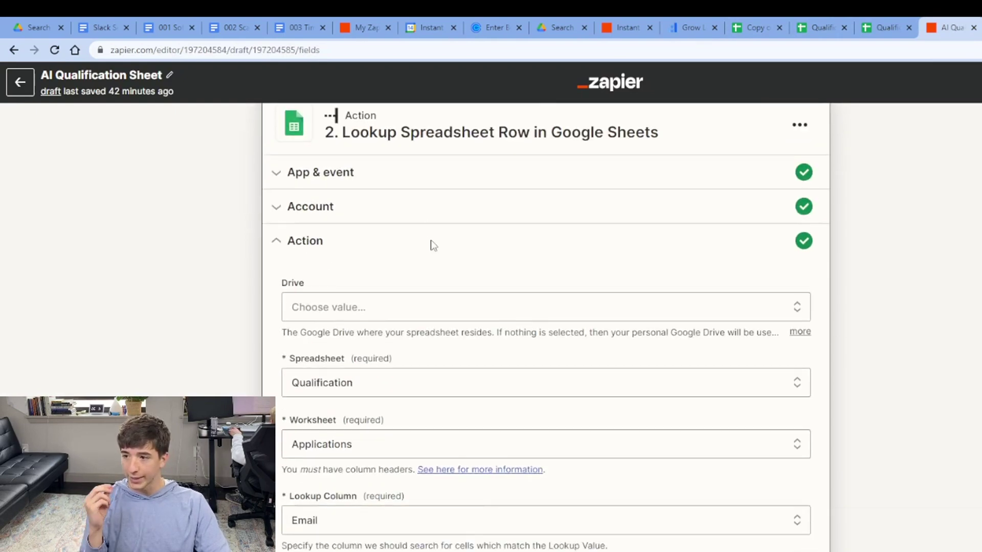
scroll(415, 287, "down", 15)
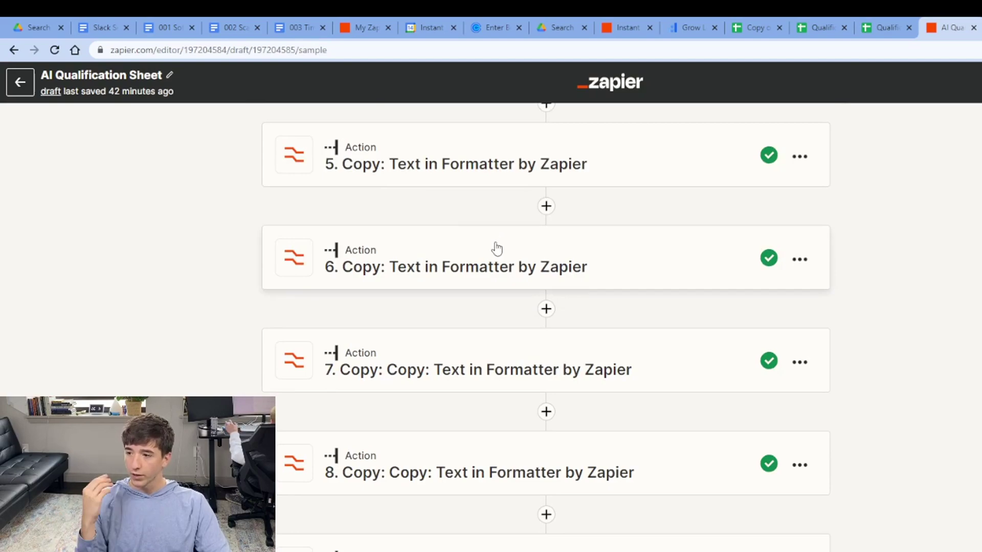
scroll(494, 247, "up", 10)
scroll(534, 304, "down", 5)
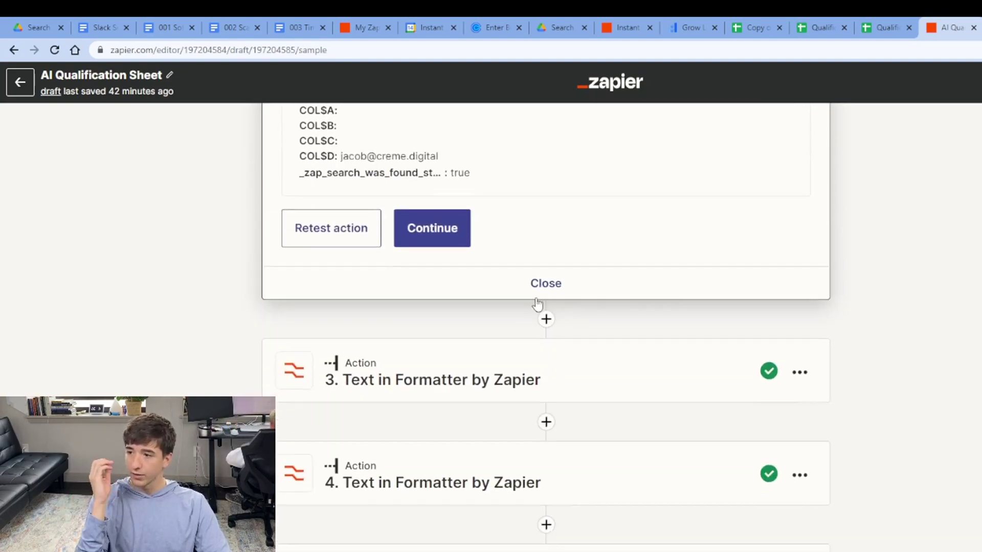
left_click(526, 296)
scroll(519, 291, "down", 5)
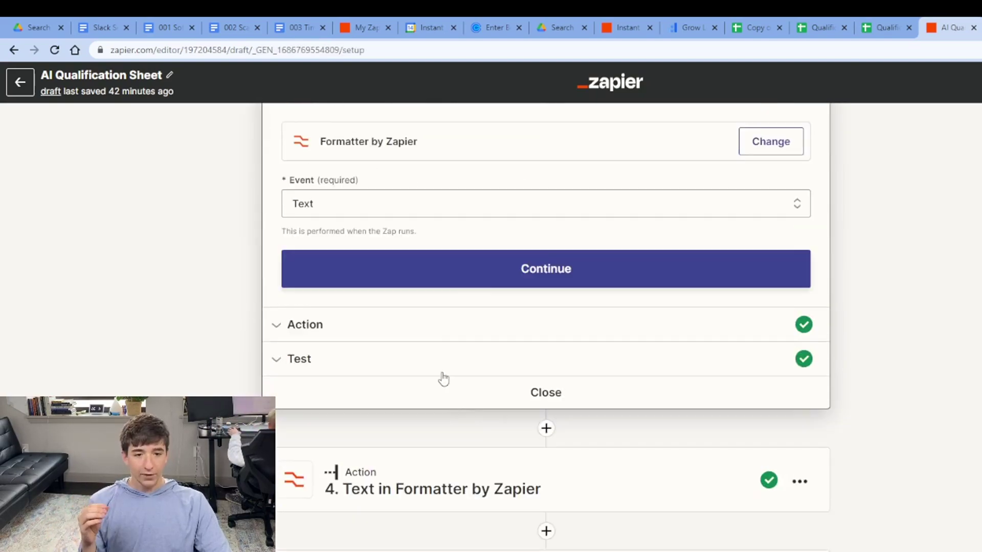
left_click(462, 285)
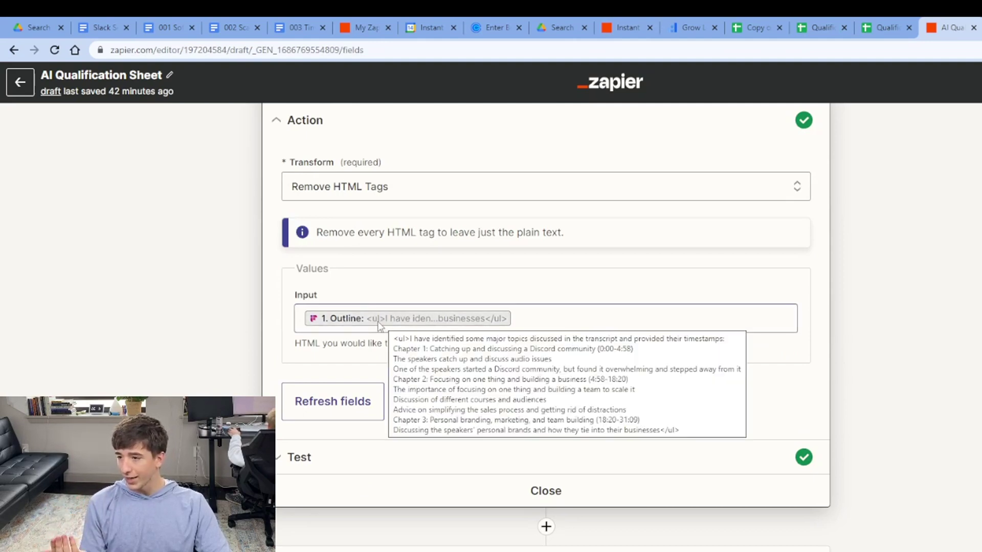
Switch to the Qualification sheet to check row 2's filled Tue Jun 13 meeting details
scroll(592, 328, "down", 6)
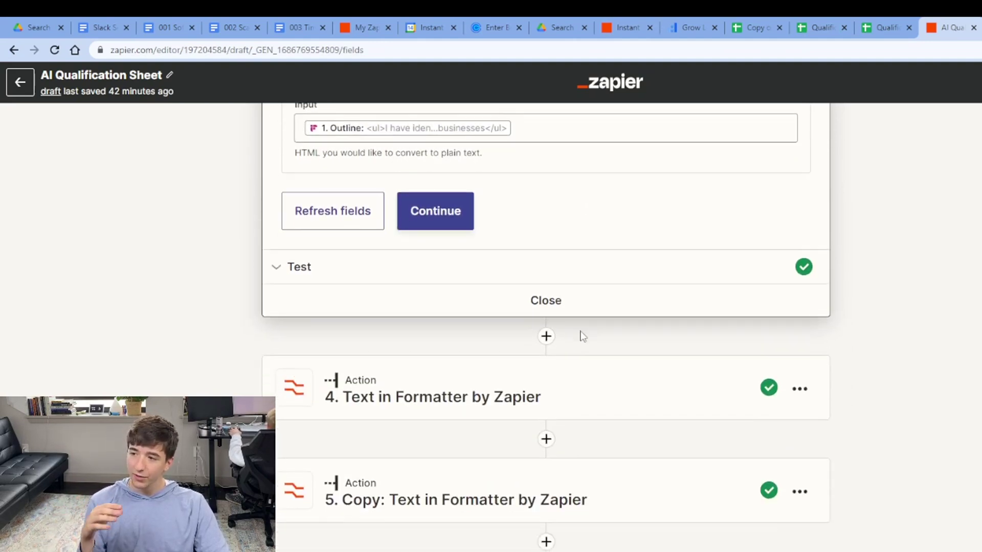
scroll(558, 319, "down", 4)
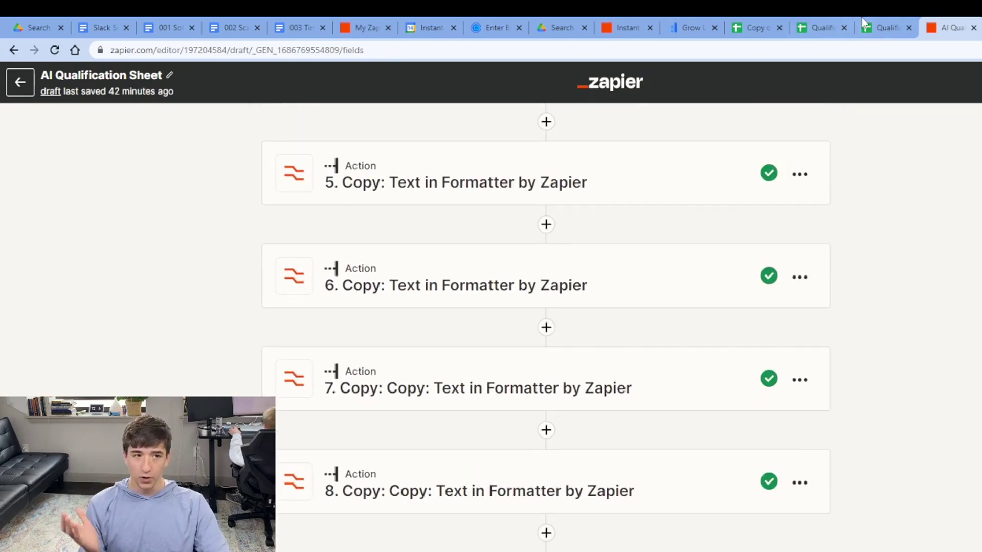
left_click(880, 27)
left_click(640, 178)
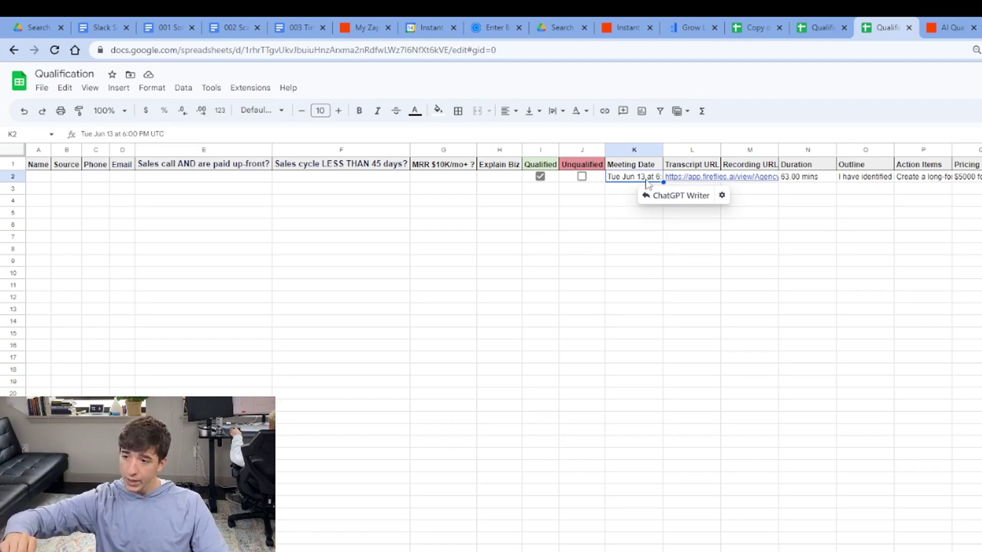
mouse_move(743, 185)
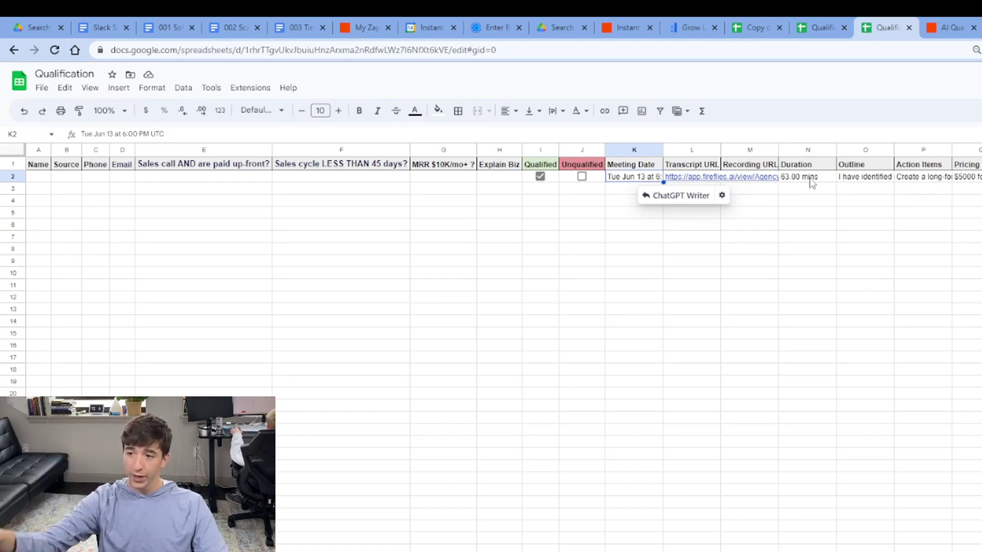
double_click(879, 180)
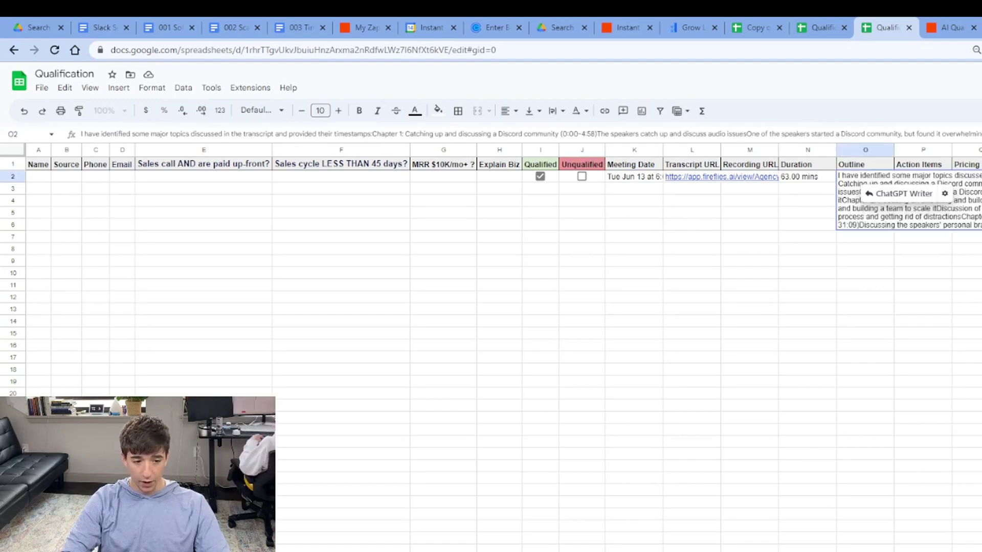
scroll(664, 533, "right", 3)
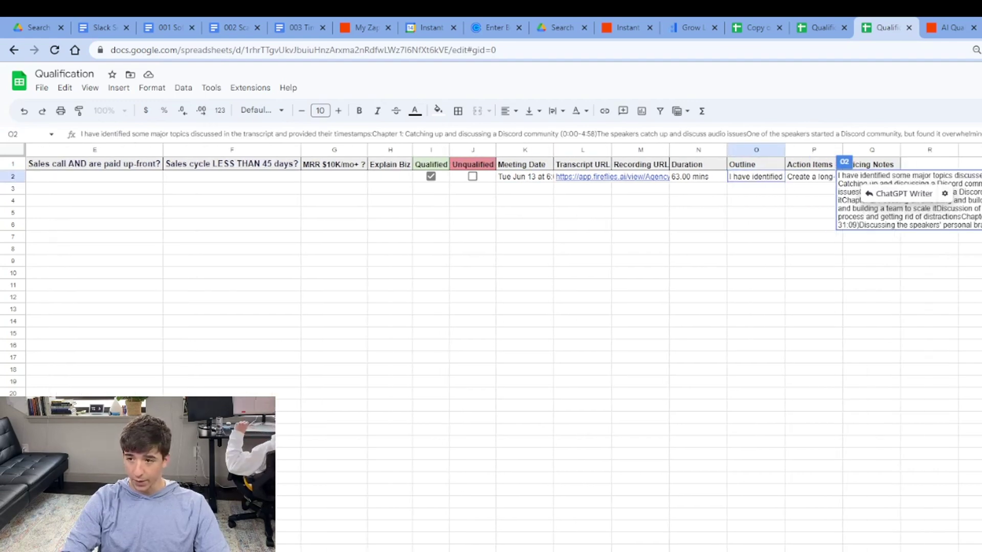
left_click(754, 251)
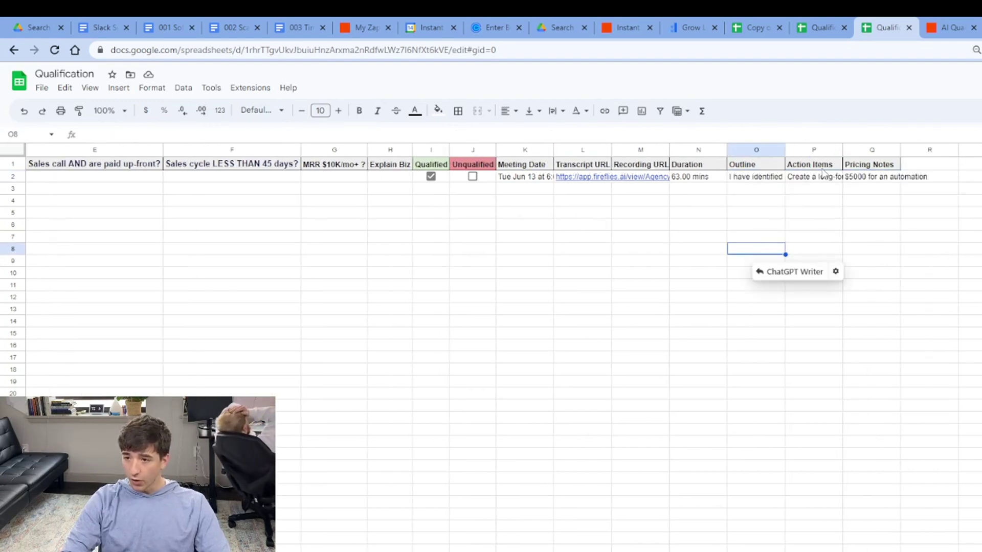
double_click(818, 176)
left_click(818, 225)
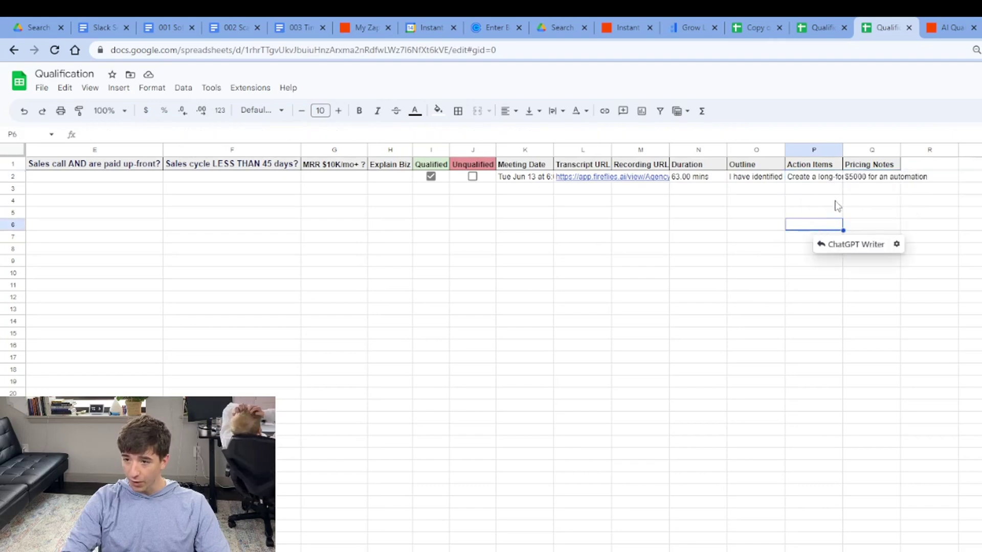
left_click(870, 179)
left_click(832, 204)
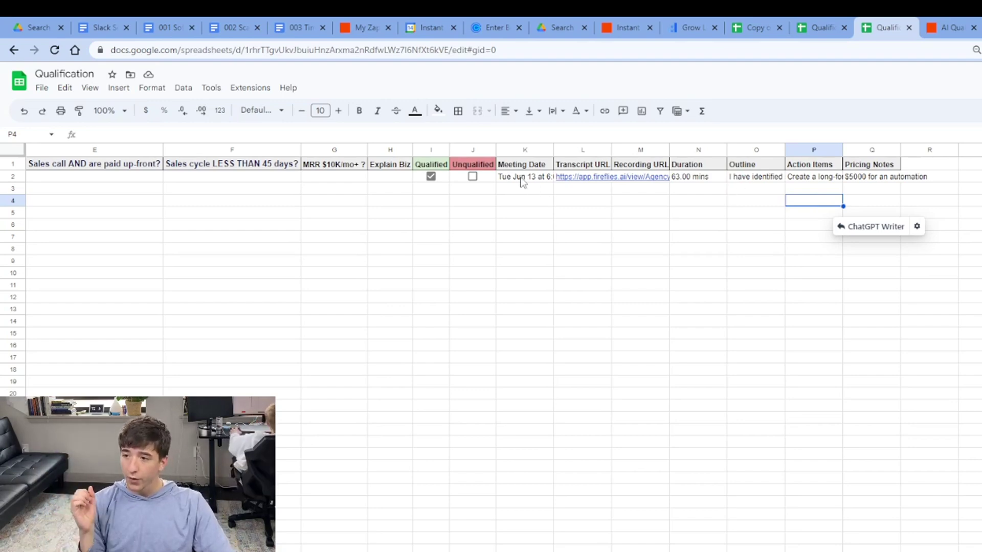
left_click_drag(526, 180, 881, 181)
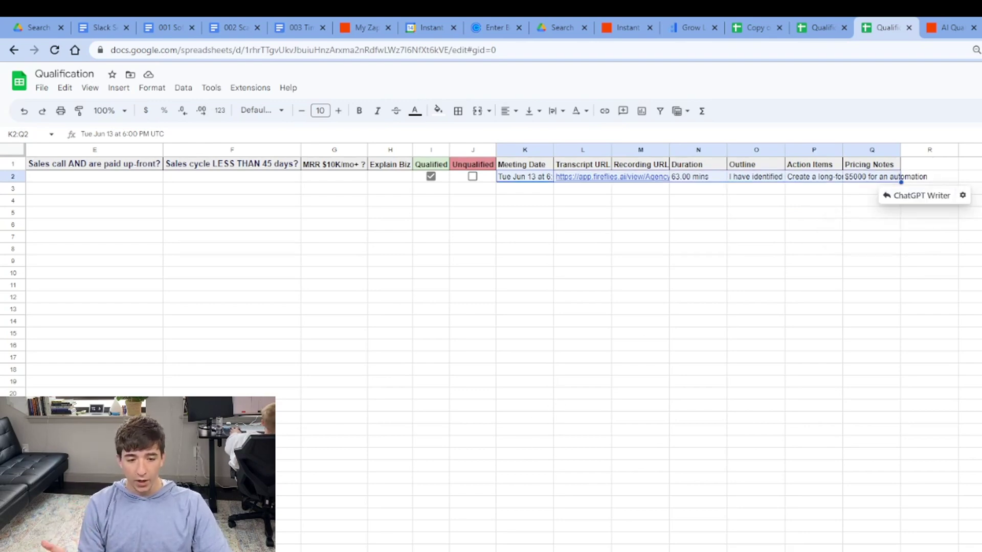
scroll(161, 192, "left", 4)
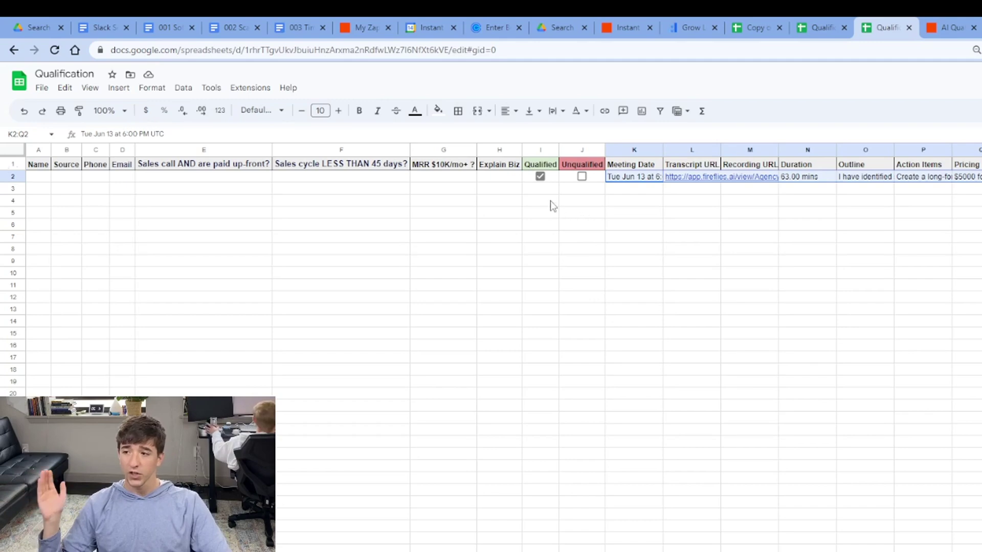
left_click_drag(636, 188, 969, 198)
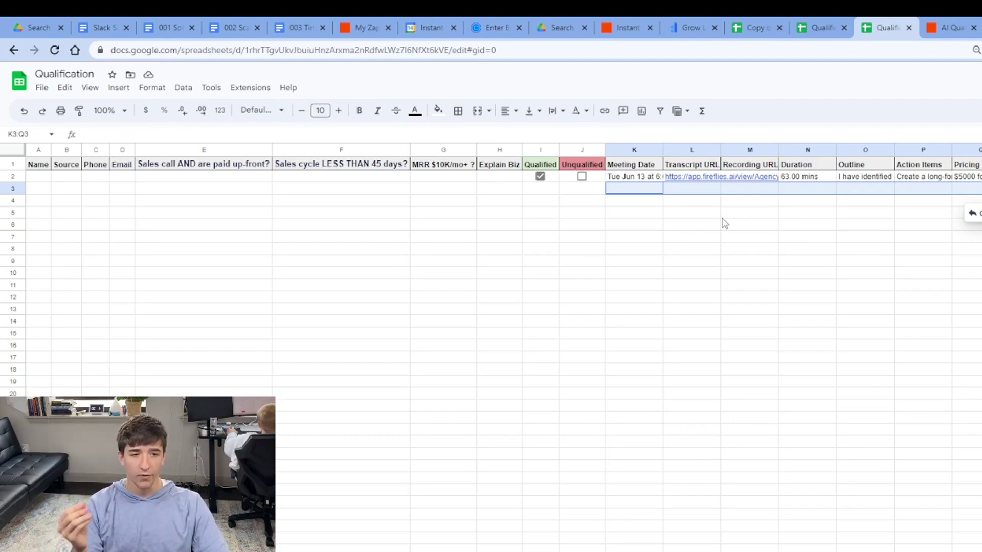
left_click(635, 204)
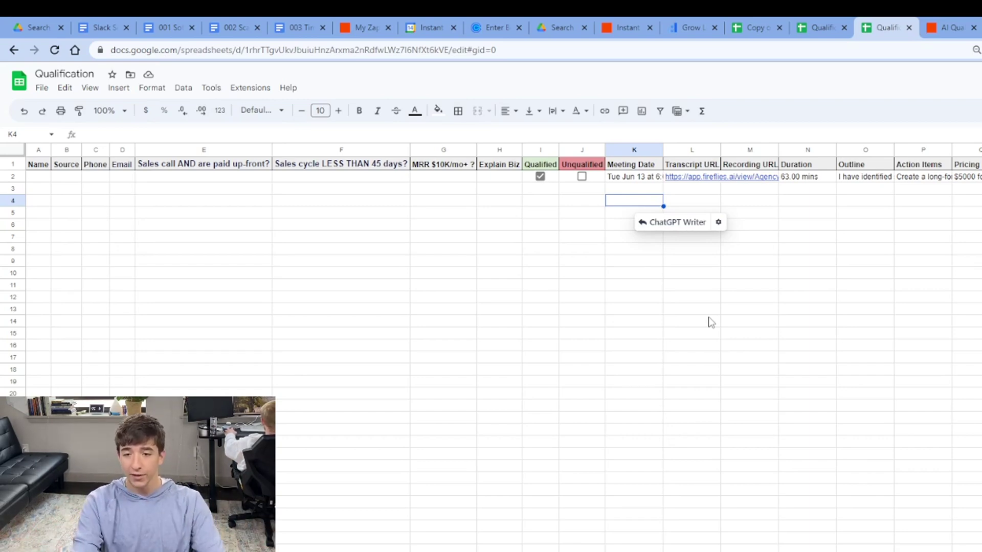
left_click(709, 318)
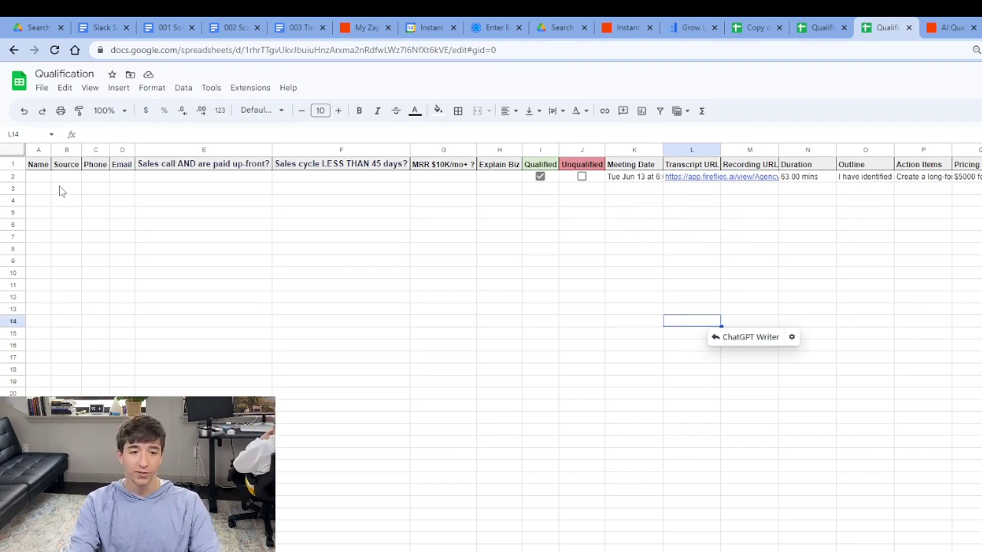
left_click(36, 177)
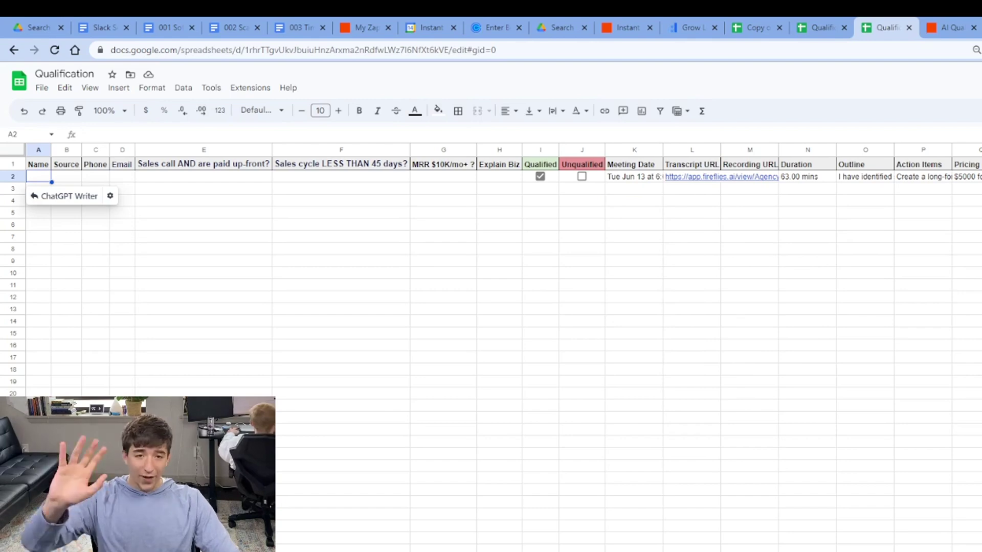